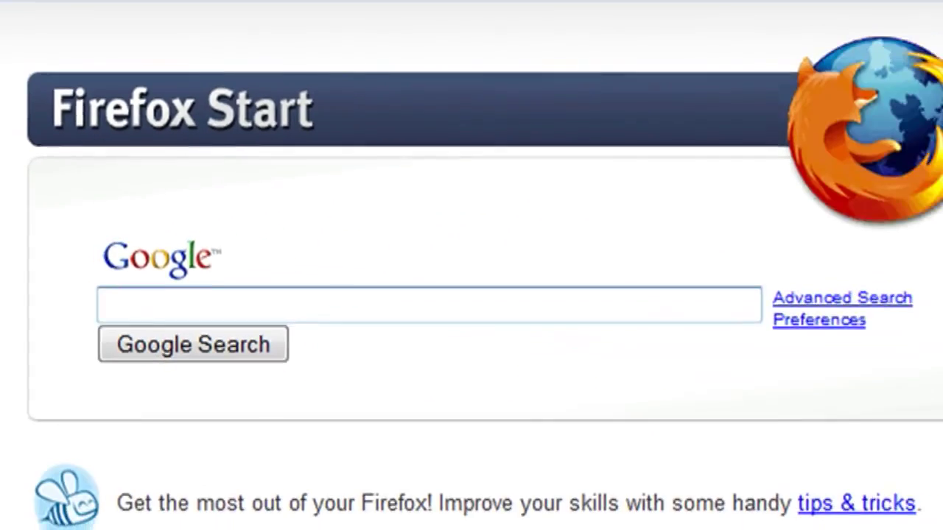
Step: Search Google for tweetmypc and download TweetMyPC (Setup) from its CodePlex page, accepting the license
{"action": "type", "text": "twee"}
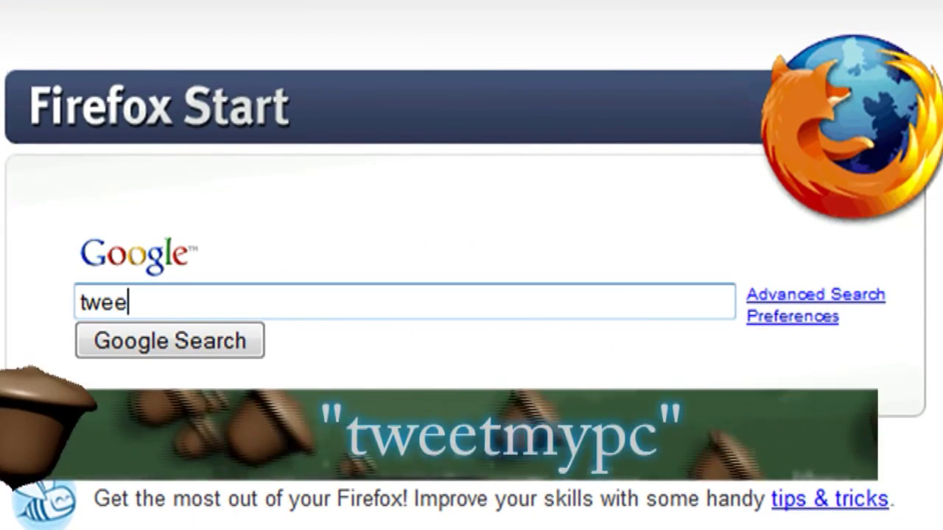
{"action": "type", "text": "tmypc"}
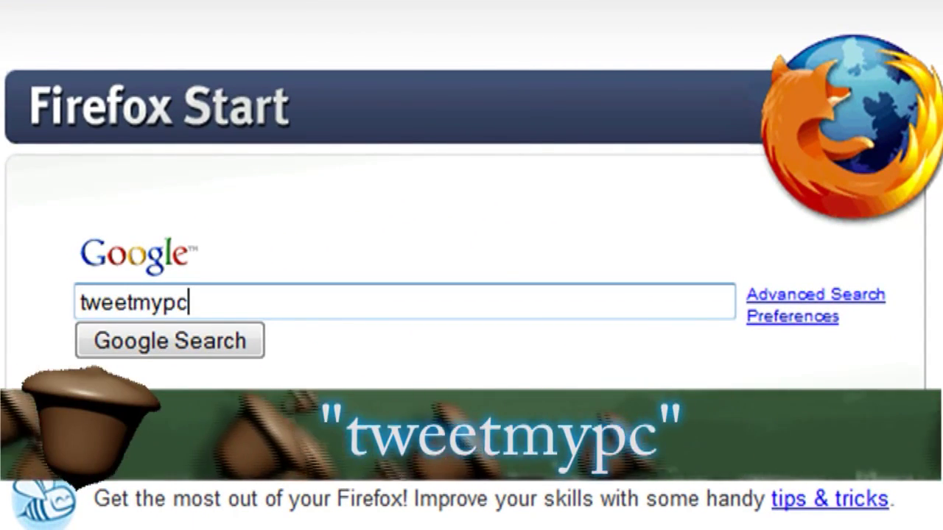
{"action": "key", "text": "Return"}
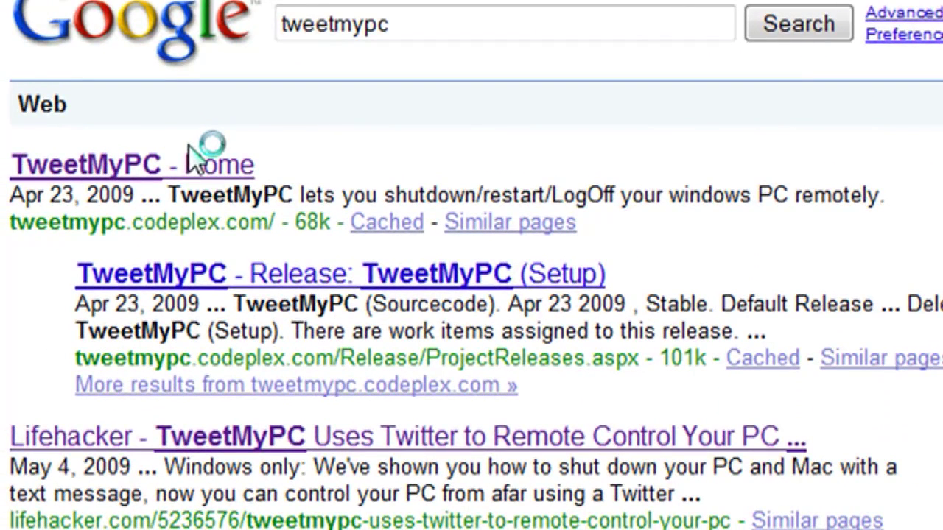
{"action": "left_click", "coordinate": [193, 177]}
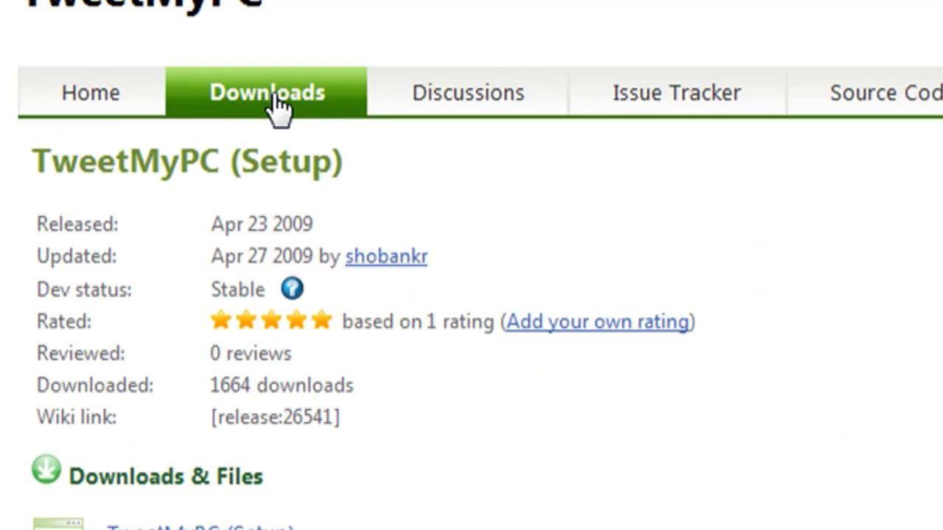
{"action": "scroll", "coordinate": [192, 368], "scroll_direction": "down", "scroll_amount": 3}
{"action": "left_click", "coordinate": [188, 397]}
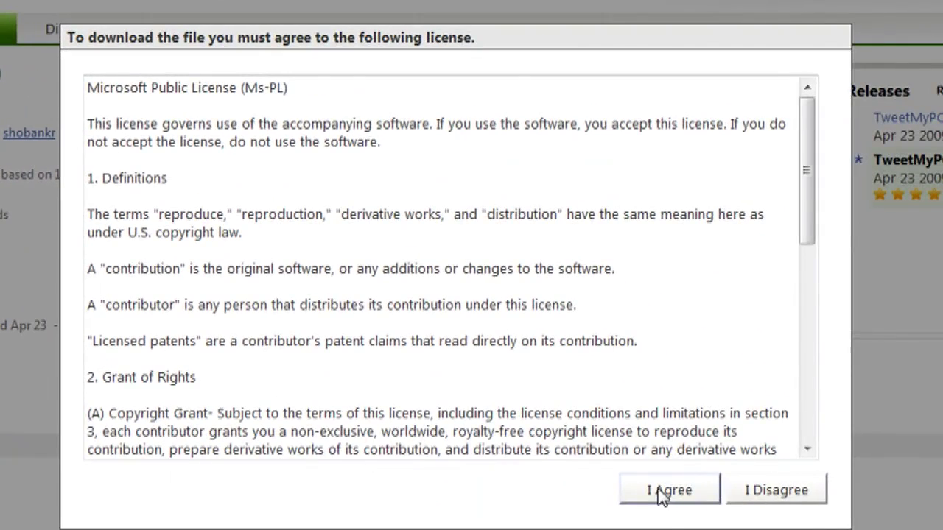
{"action": "left_click", "coordinate": [659, 491]}
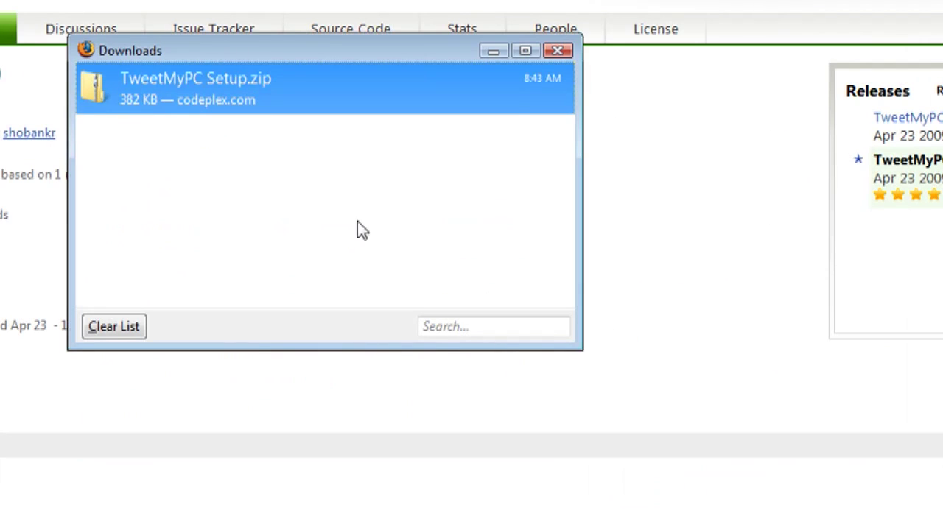
Step: Extract the TweetMyPC Setup zip into a TweetMyPC Setup folder and launch TweetMyPC Setup.msi
{"action": "double_click", "coordinate": [189, 89]}
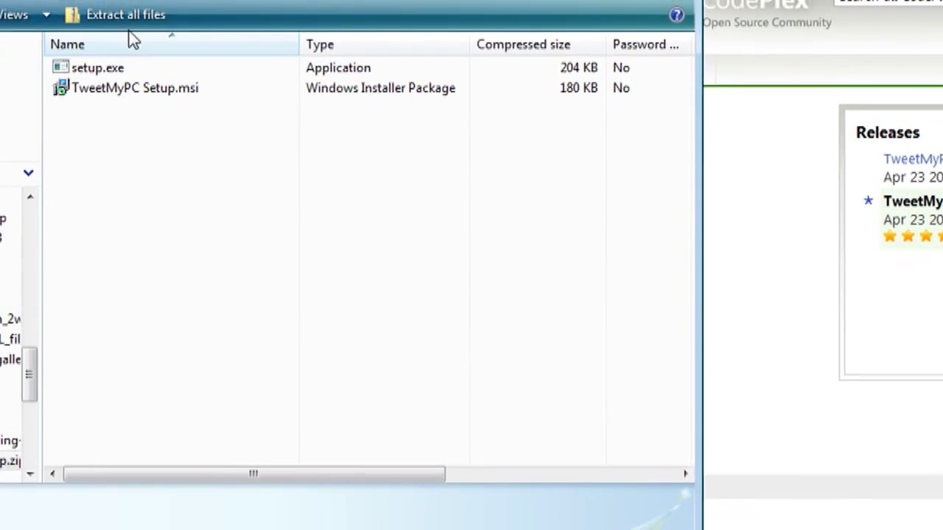
{"action": "left_click", "coordinate": [125, 22]}
{"action": "left_click", "coordinate": [671, 494]}
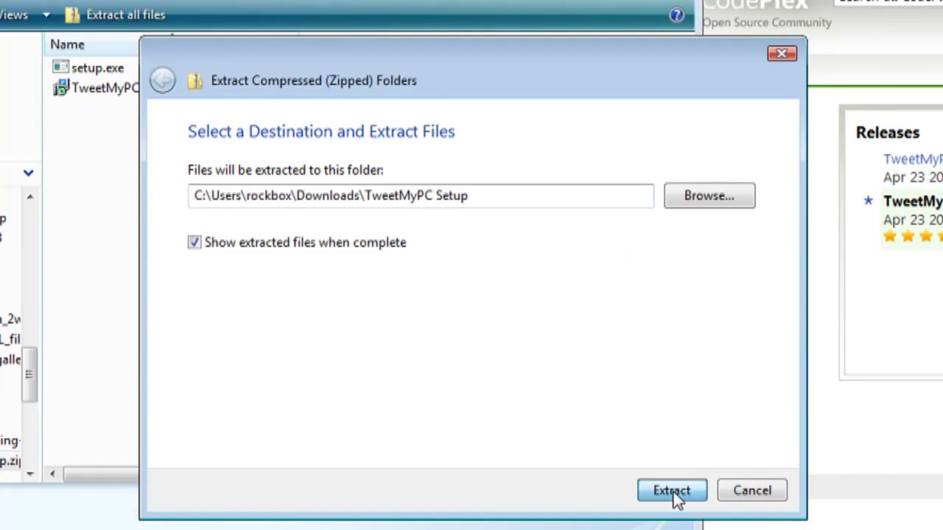
{"action": "double_click", "coordinate": [506, 230]}
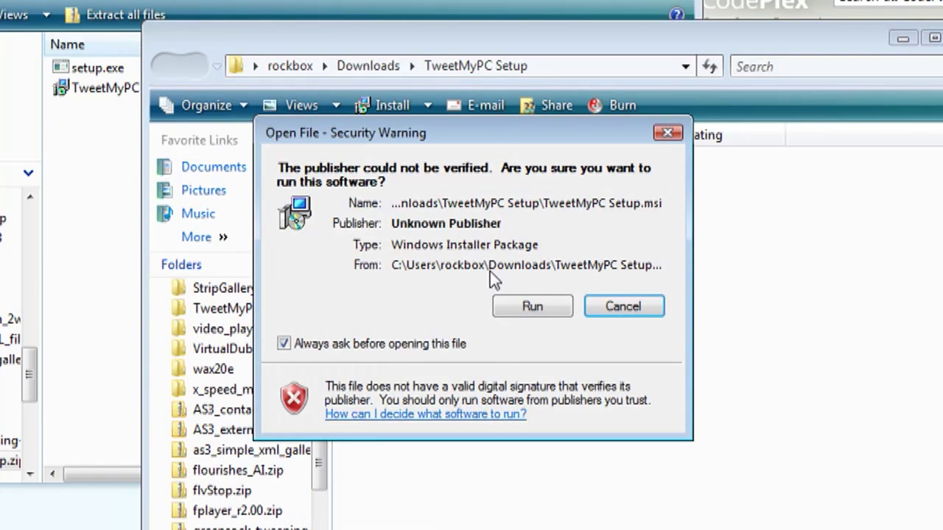
Step: Allow the unverified installer to run, install TweetMyPC, and close the finished wizard
{"action": "left_click", "coordinate": [545, 308]}
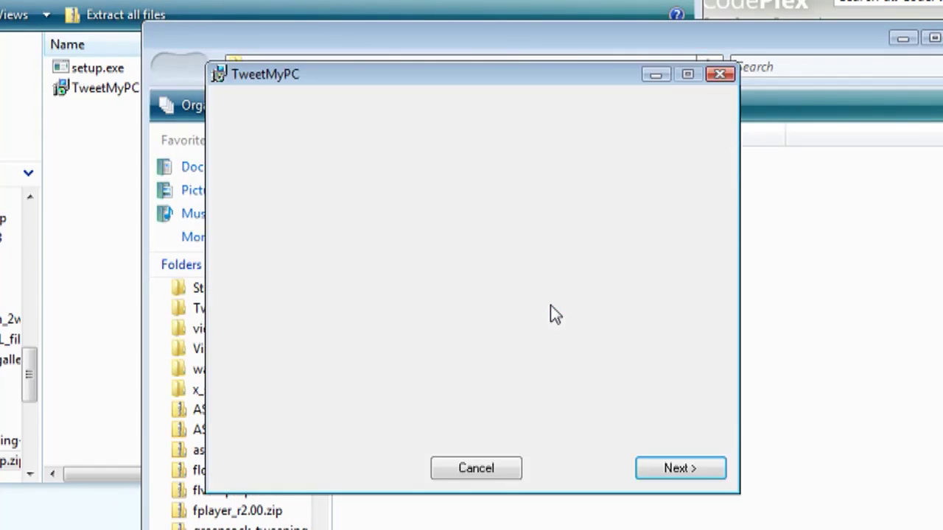
{"action": "left_click", "coordinate": [678, 468]}
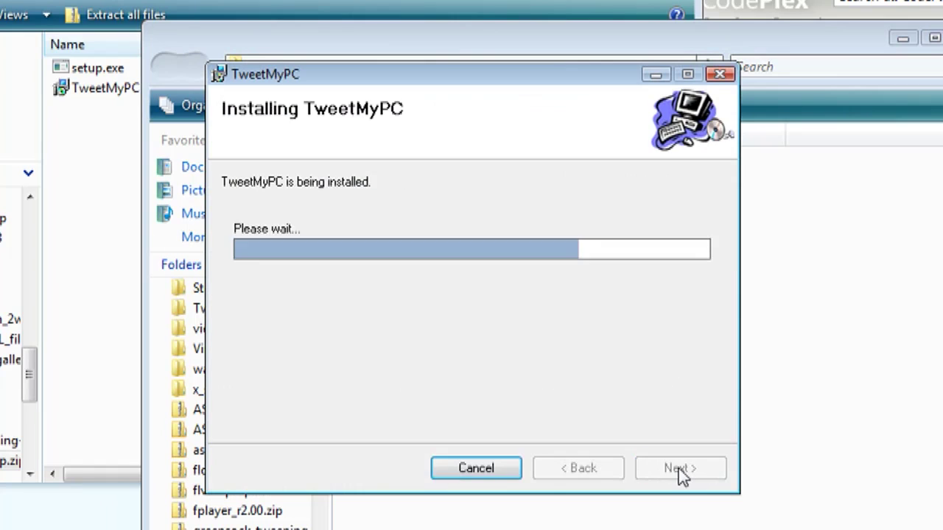
{"action": "left_click", "coordinate": [679, 469]}
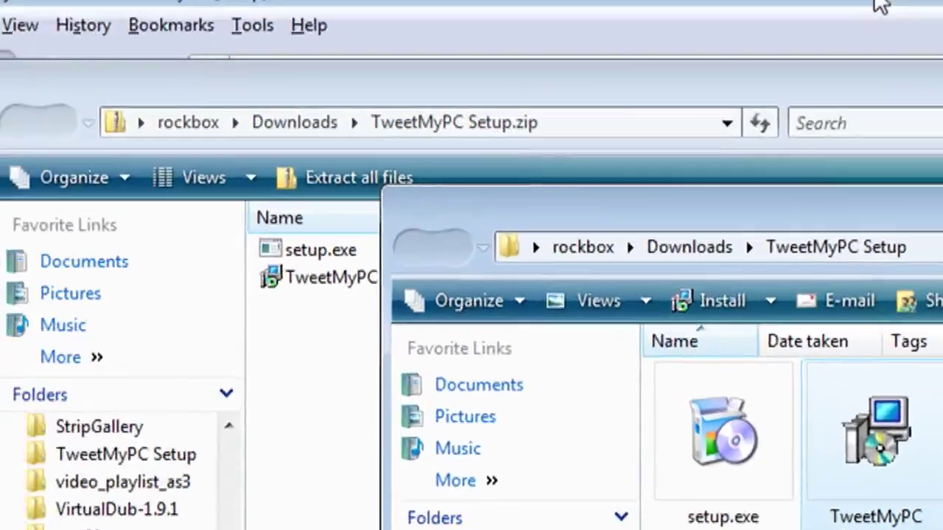
{"action": "left_click", "coordinate": [725, 114]}
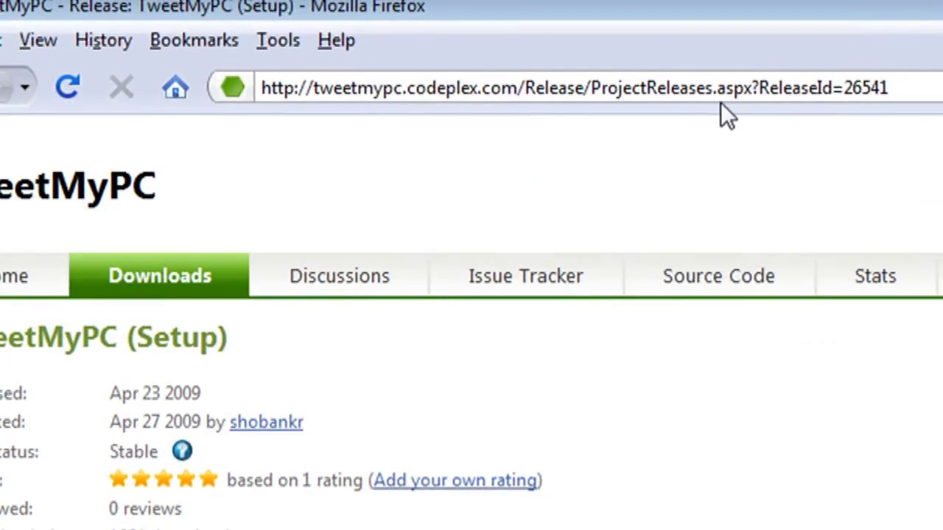
{"action": "left_click", "coordinate": [731, 93]}
{"action": "type", "text": "ww"}
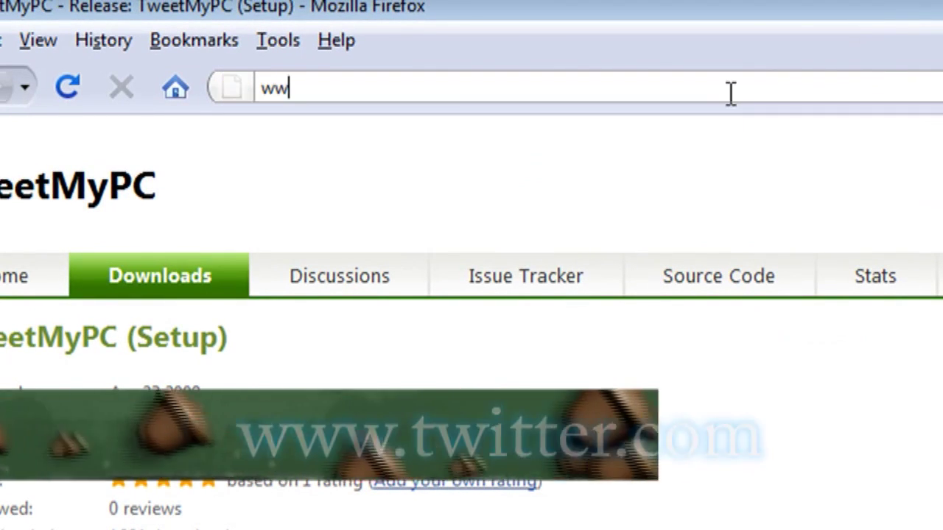
{"action": "type", "text": "w.twitter"}
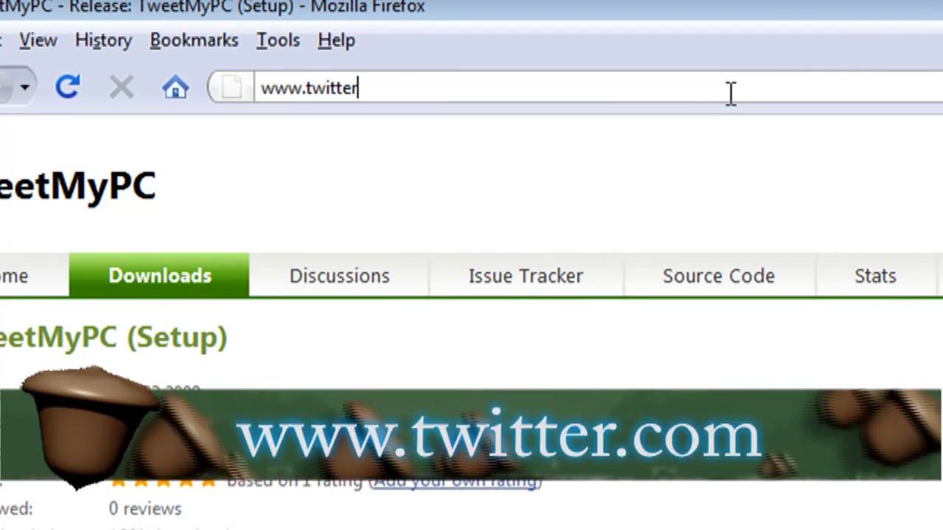
{"action": "type", "text": ".com"}
{"action": "key", "text": "Return"}
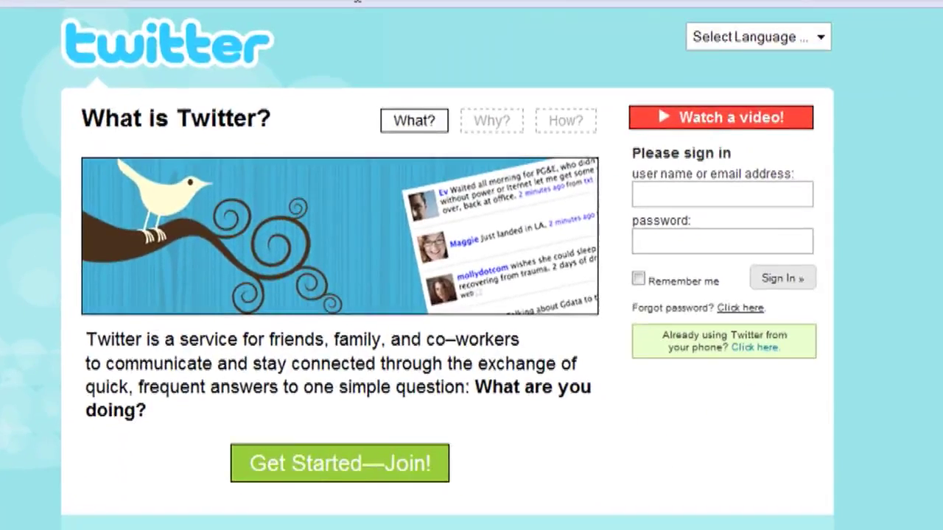
{"action": "left_click", "coordinate": [378, 470]}
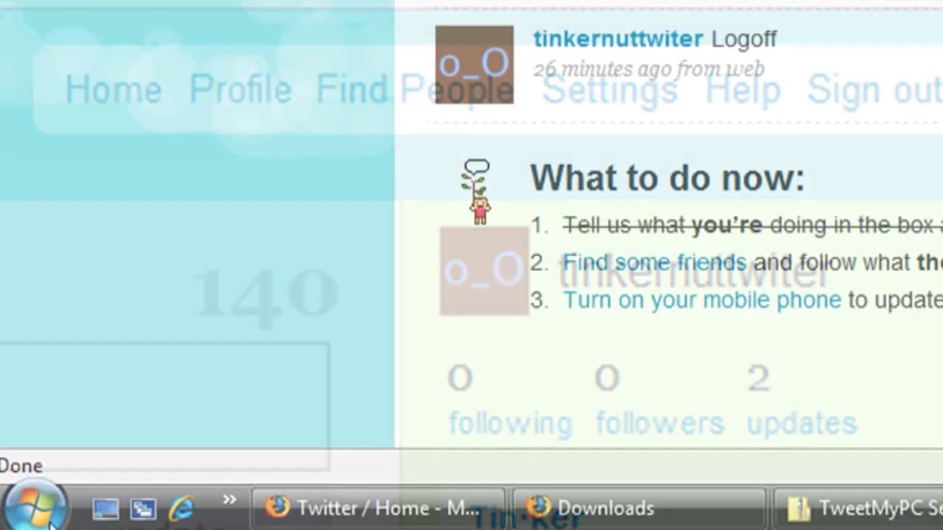
Step: Send the TweetMyPC folder in C:\Program Files to the desktop as a shortcut
{"action": "left_click", "coordinate": [35, 507]}
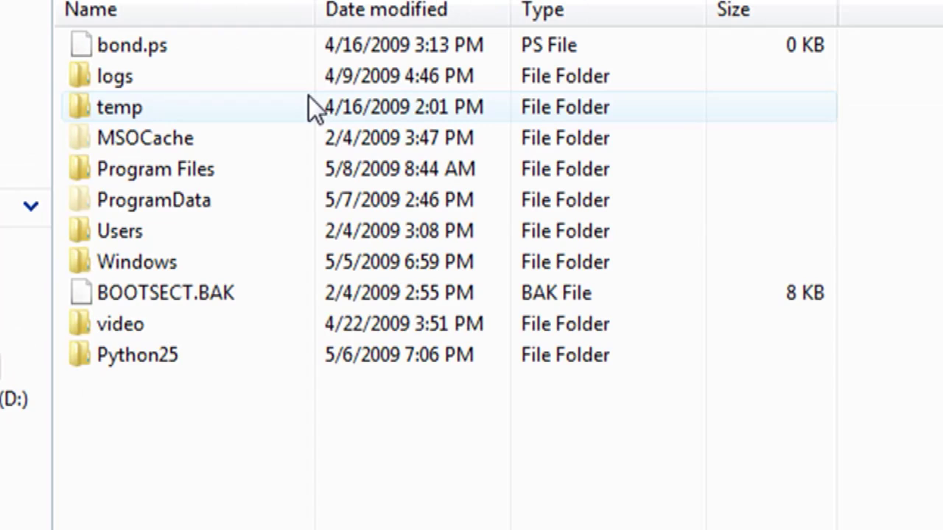
{"action": "double_click", "coordinate": [162, 181]}
{"action": "scroll", "coordinate": [242, 491], "scroll_direction": "down", "scroll_amount": 10}
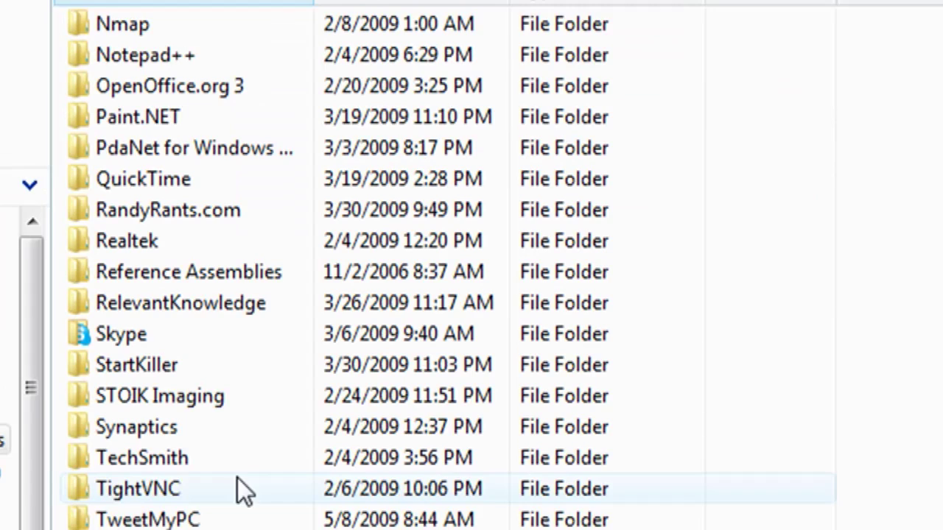
{"action": "scroll", "coordinate": [221, 464], "scroll_direction": "down", "scroll_amount": 1}
{"action": "right_click", "coordinate": [176, 437]}
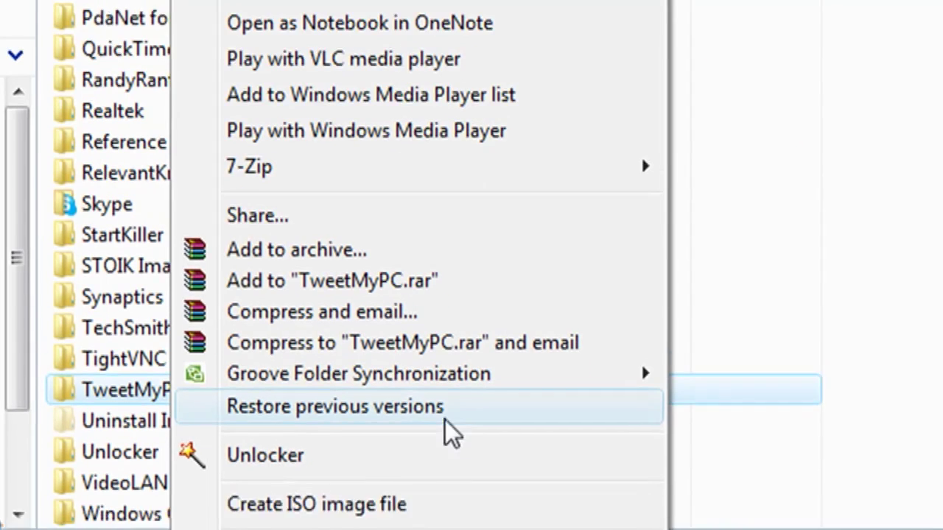
{"action": "mouse_move", "coordinate": [215, 279]}
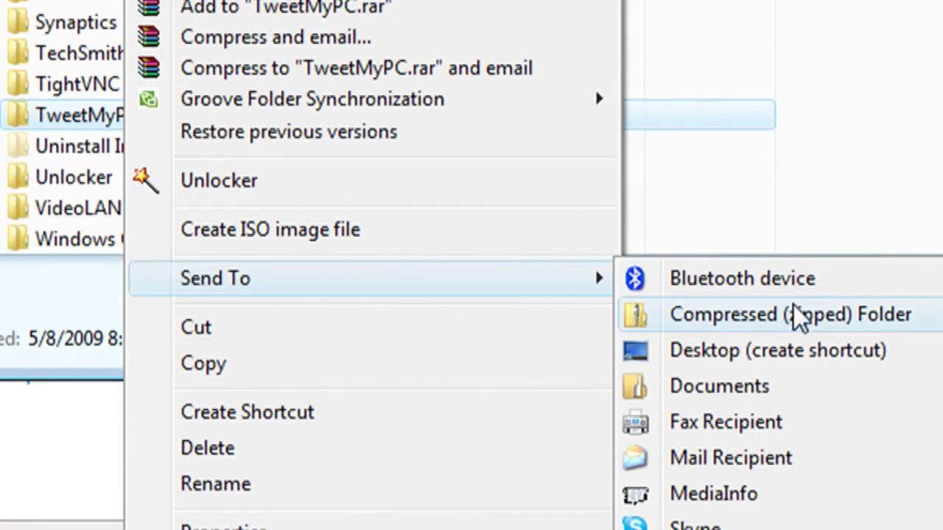
{"action": "left_click", "coordinate": [837, 353]}
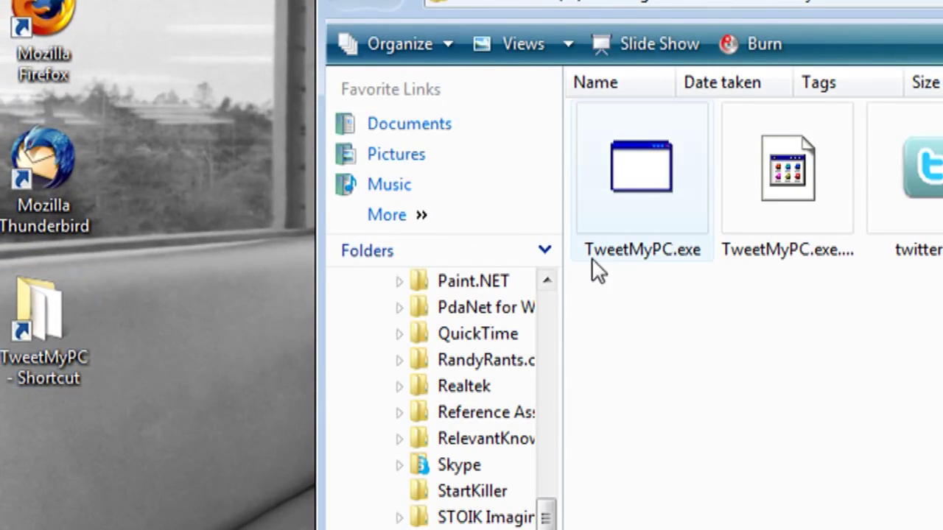
Step: Run TweetMyPC.exe as administrator and turn on starting automatically with Windows
{"action": "right_click", "coordinate": [650, 164]}
{"action": "left_click", "coordinate": [726, 203]}
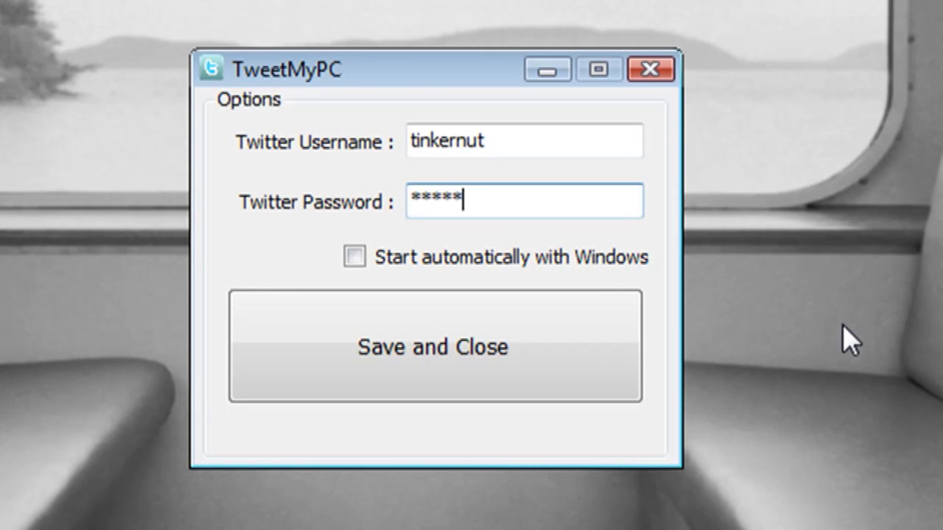
{"action": "left_click", "coordinate": [356, 261]}
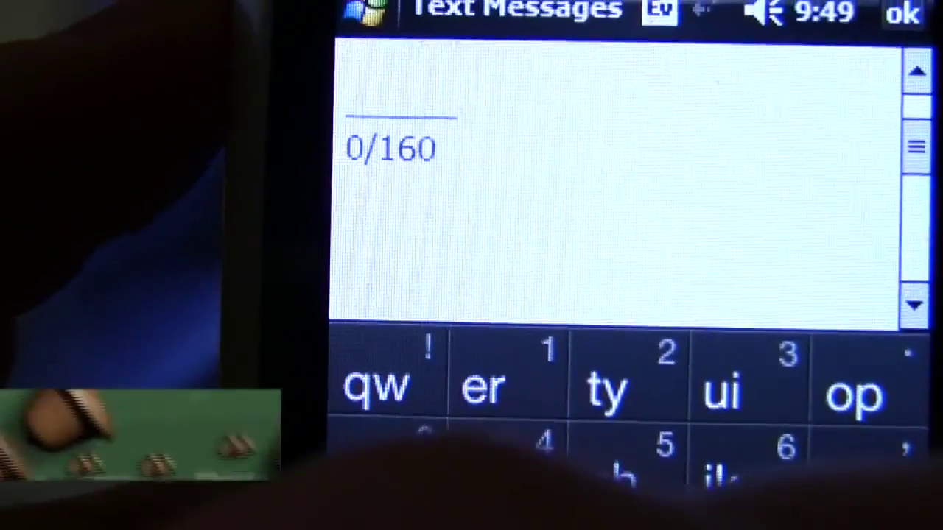
Step: Write the text message 'shutdown' on the phone
{"action": "type", "text": "shutdown"}
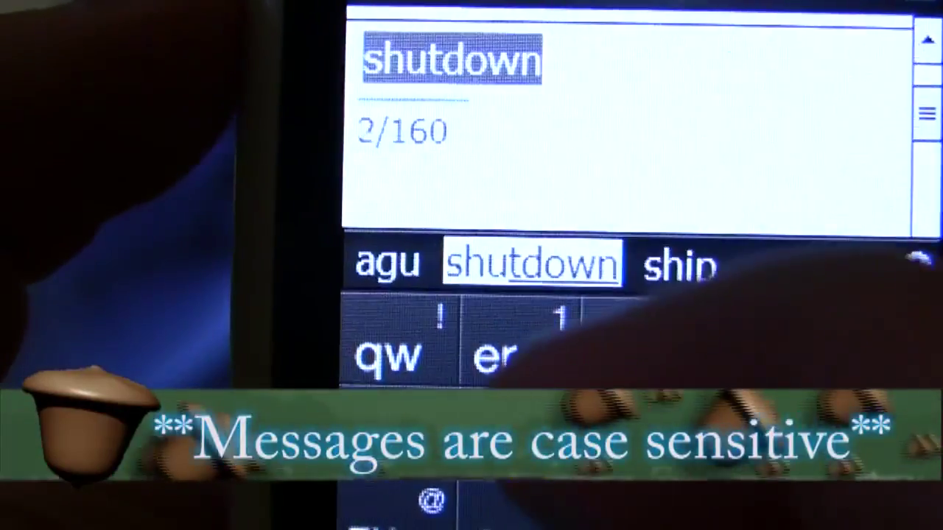